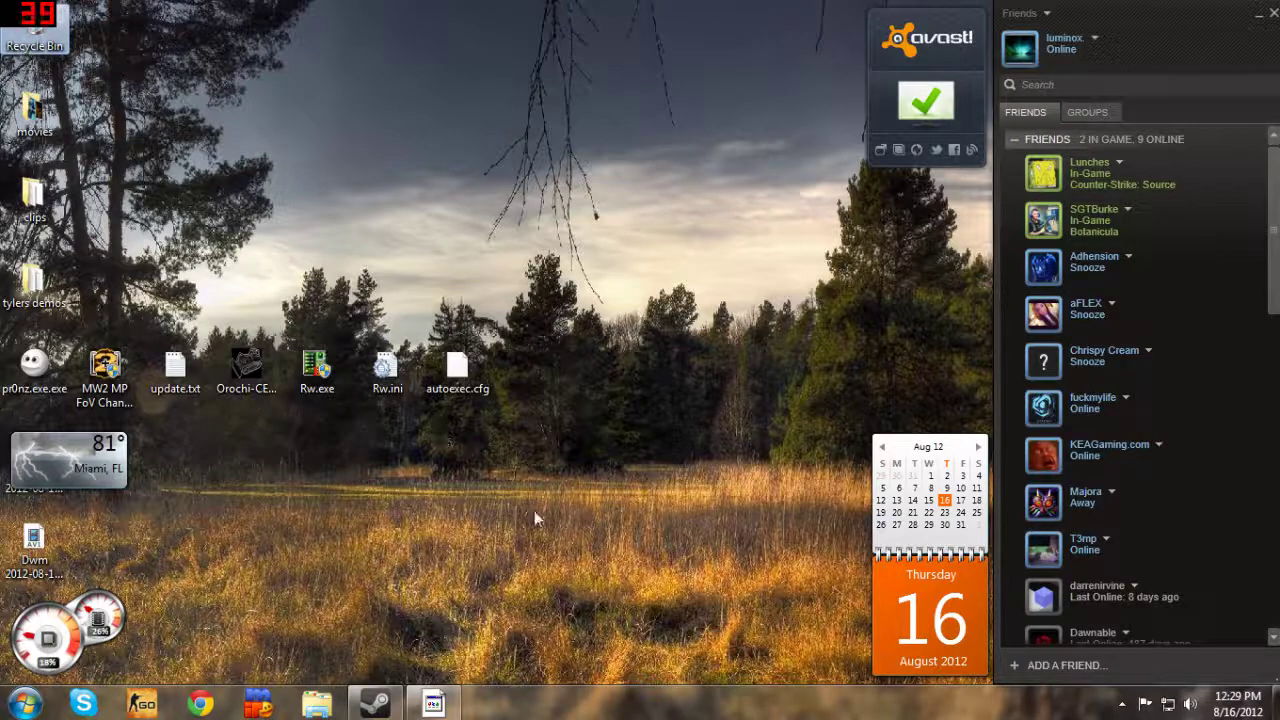
Step: Run Orochi-CEG.exe from the desktop for the CEG performance fix, then close its console
left_click(220, 392)
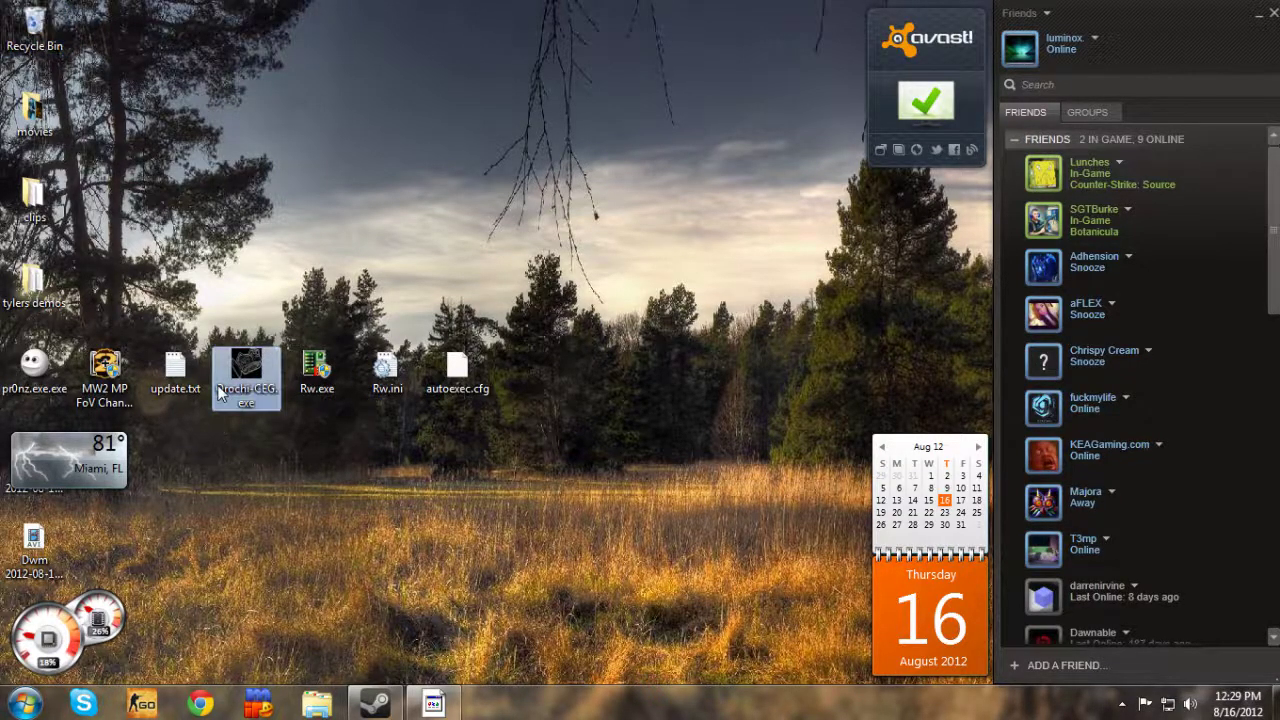
left_click_drag(222, 448, 395, 367)
left_click(265, 375)
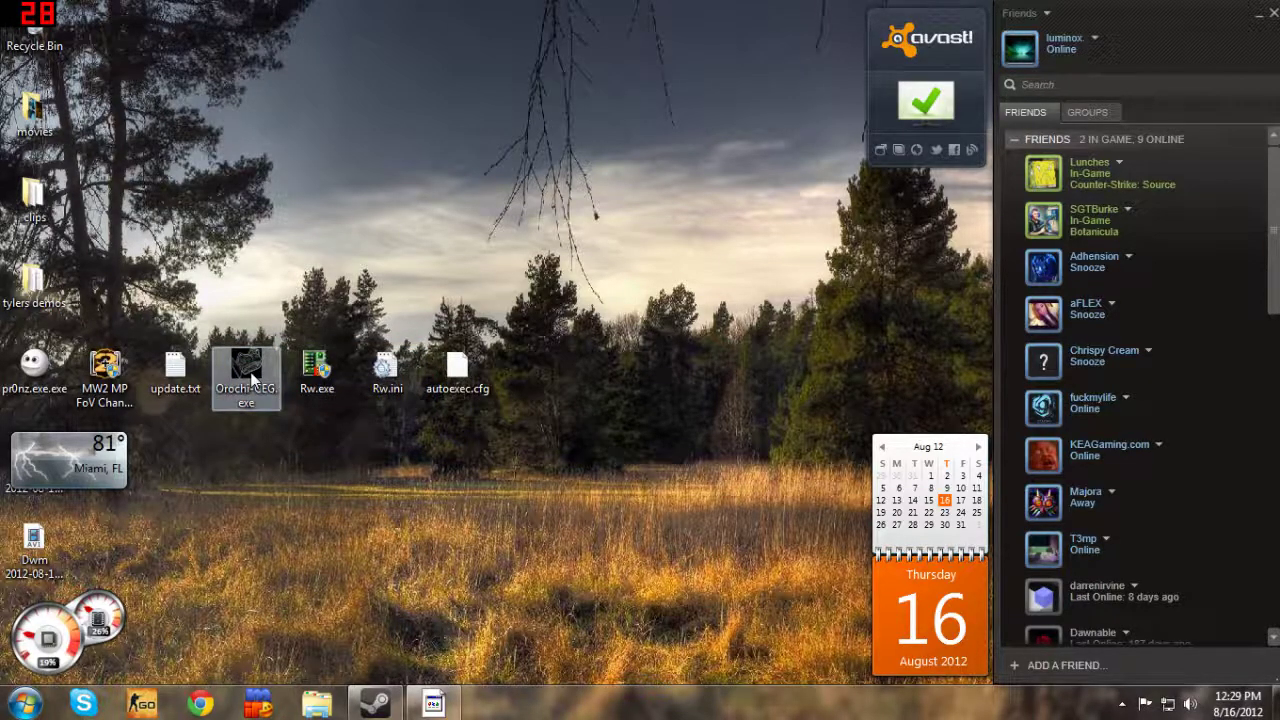
double_click(251, 376)
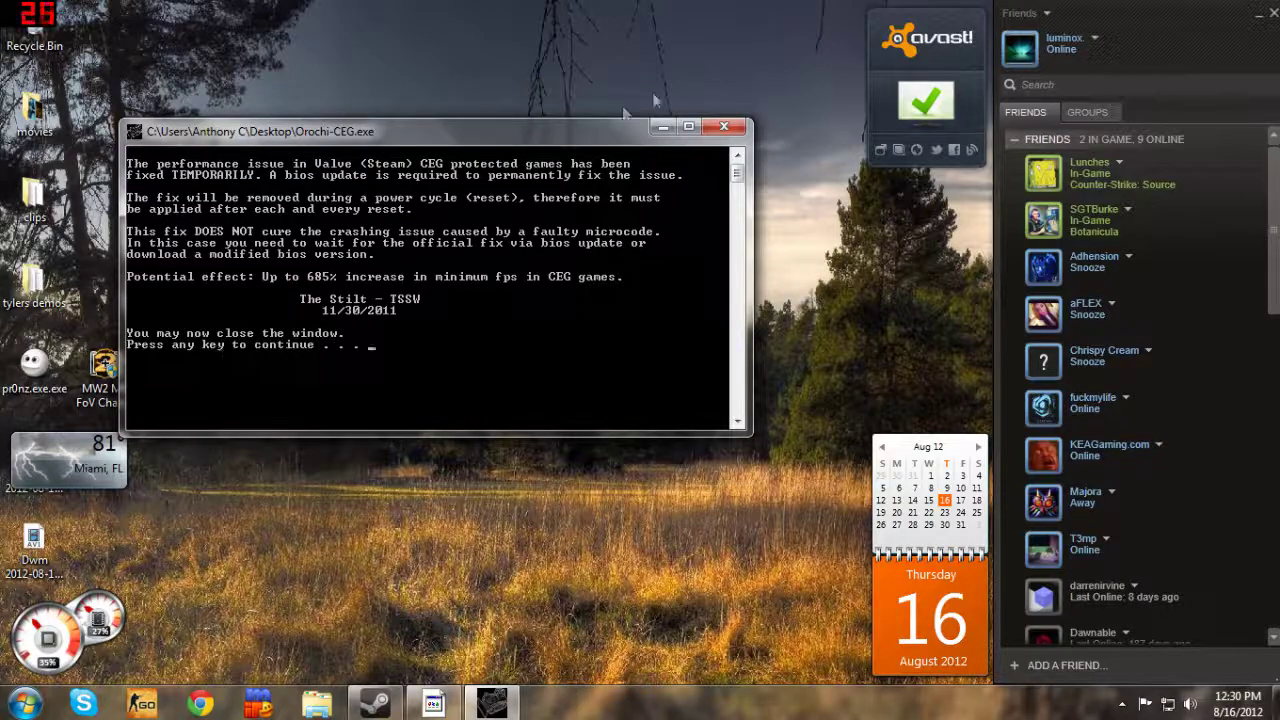
left_click(726, 128)
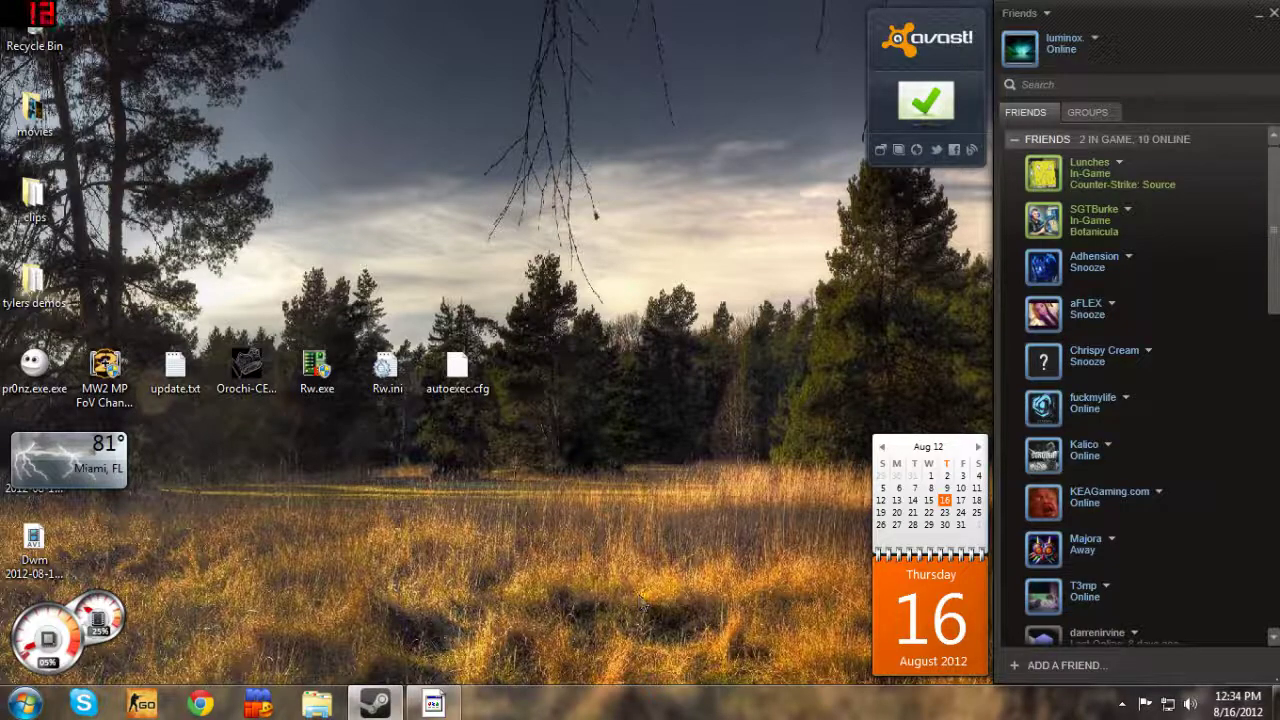
Step: Select Rw.ini and autoexec.cfg on the desktop, then clear the icon selection
mouse_move(375, 704)
left_click_drag(581, 488, 416, 285)
left_click(480, 222)
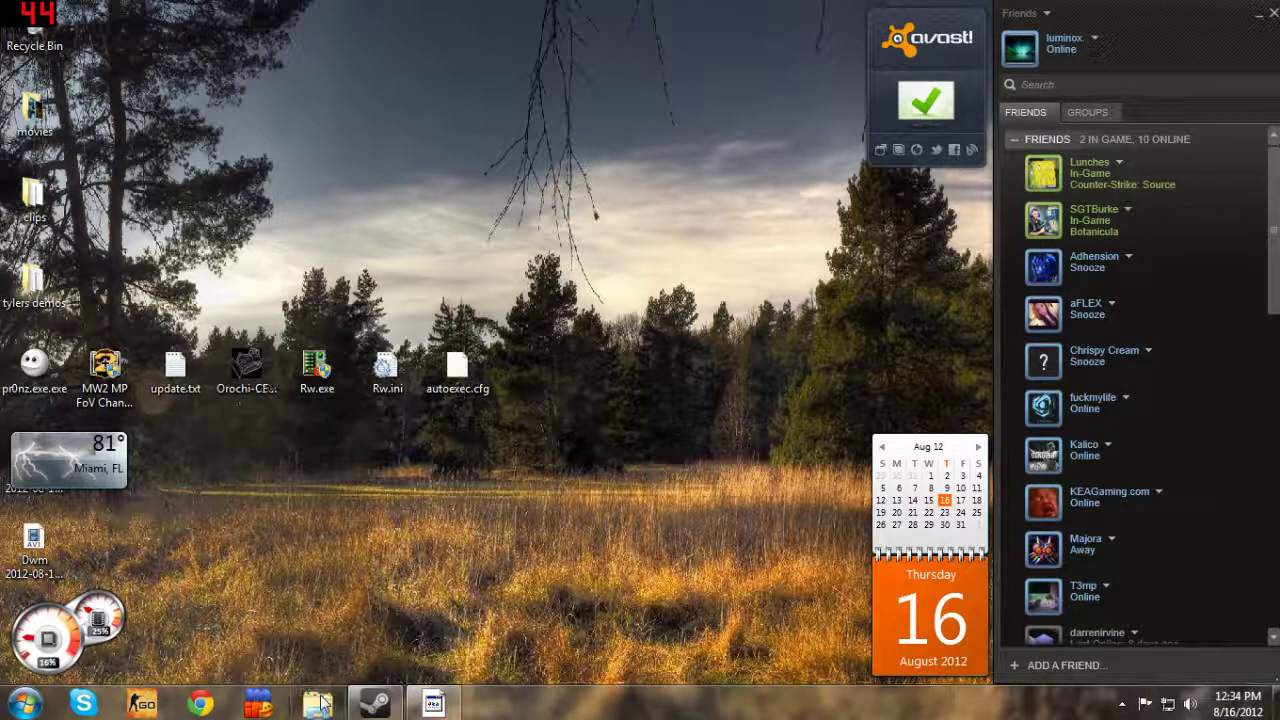
scroll(830, 440, "down", 2)
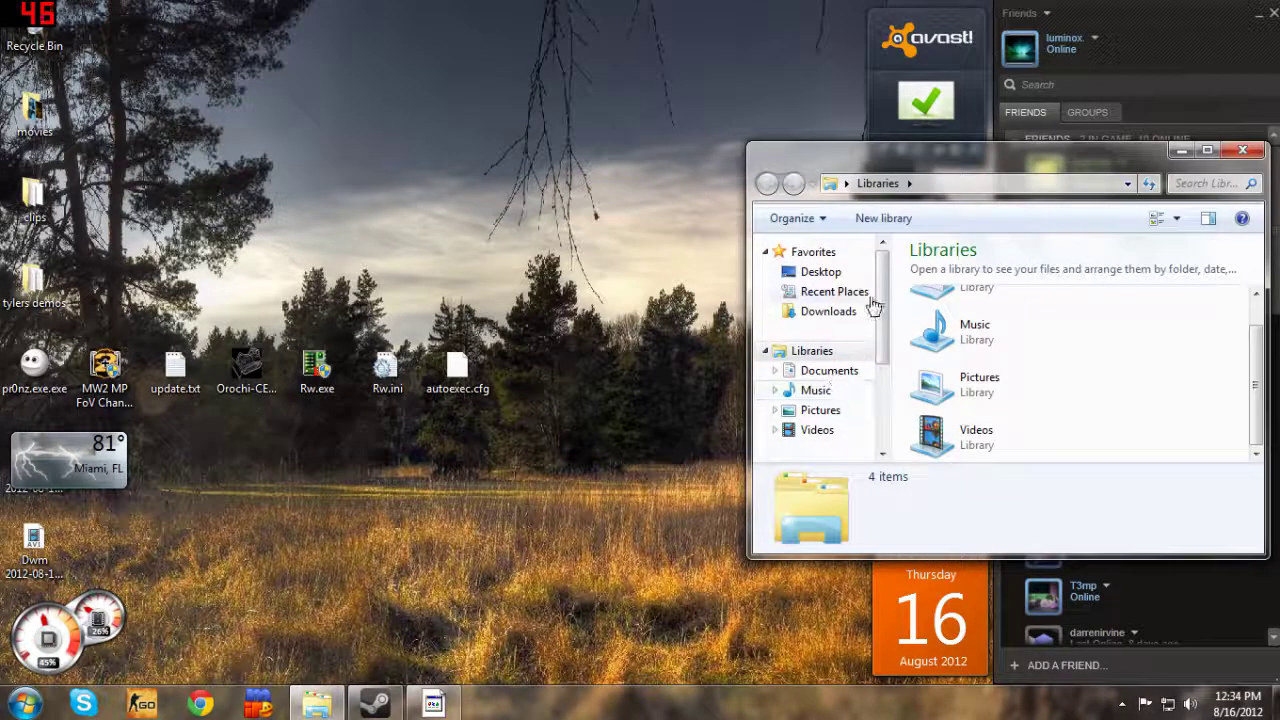
Step: Browse from Local Disk (C:) through Program Files (x86), Steam and steamapps into common
scroll(877, 305, "down", 3)
left_click(846, 388)
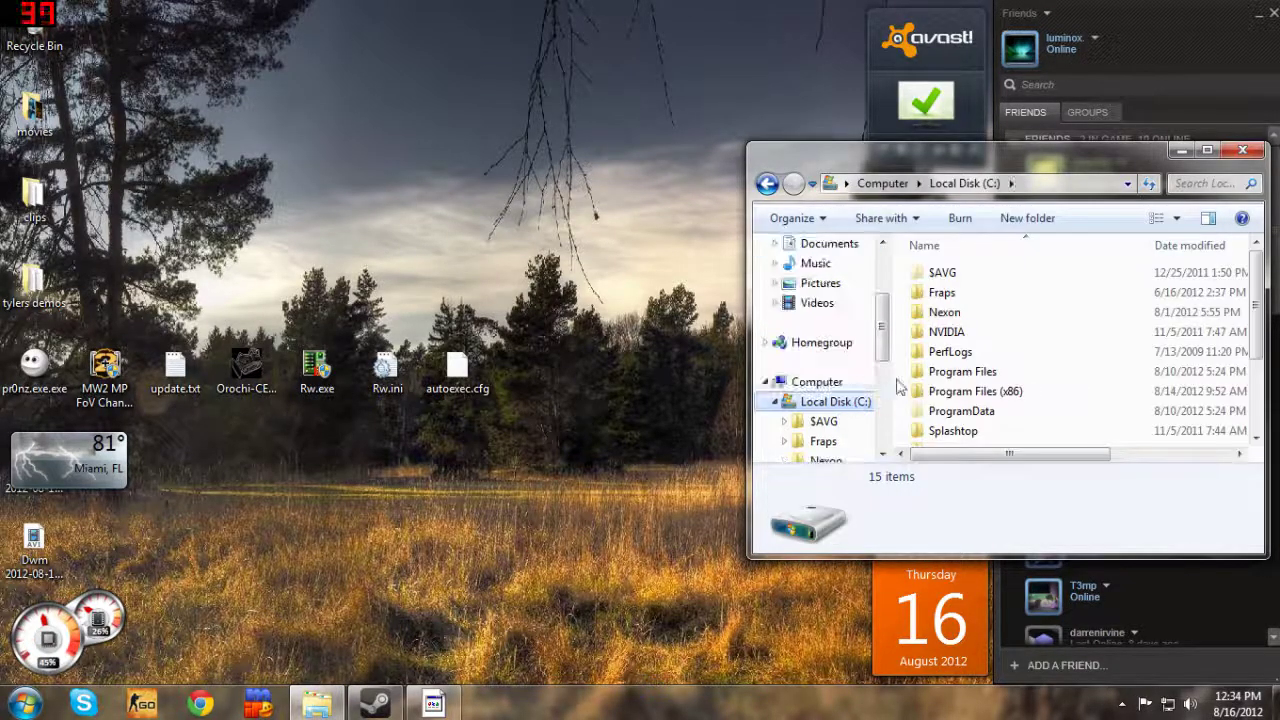
double_click(975, 391)
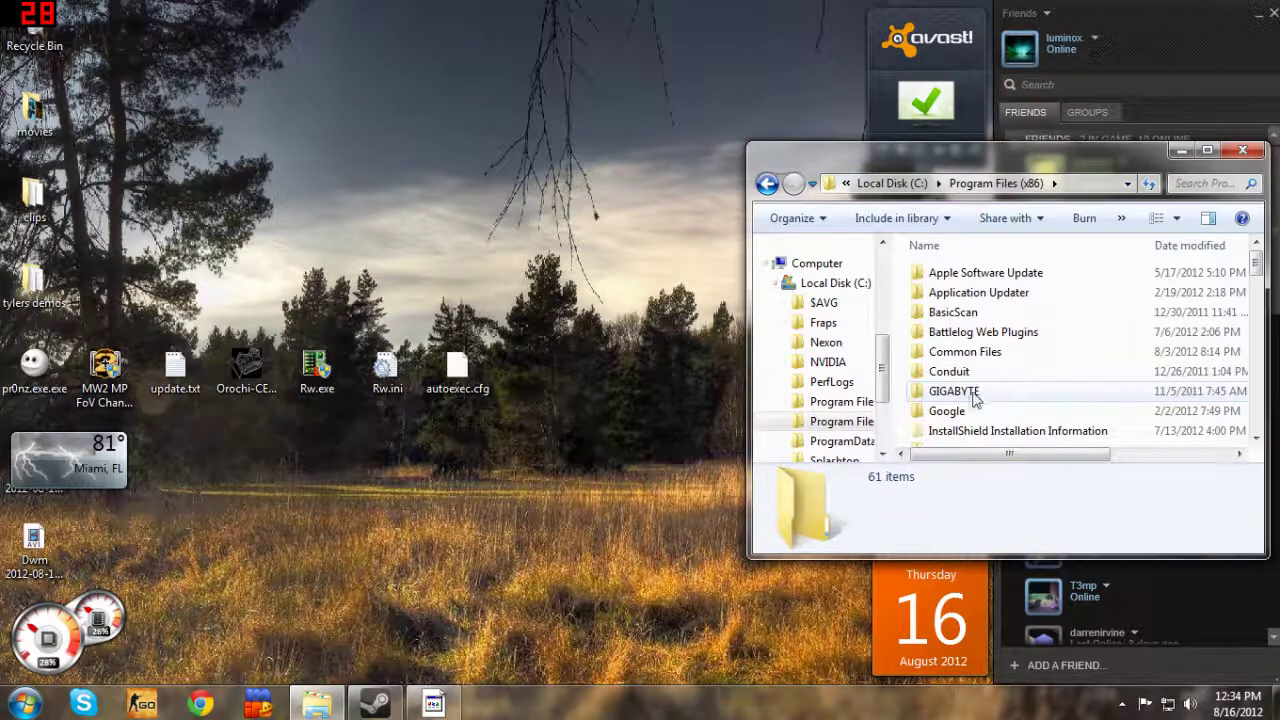
scroll(986, 375, "down", 8)
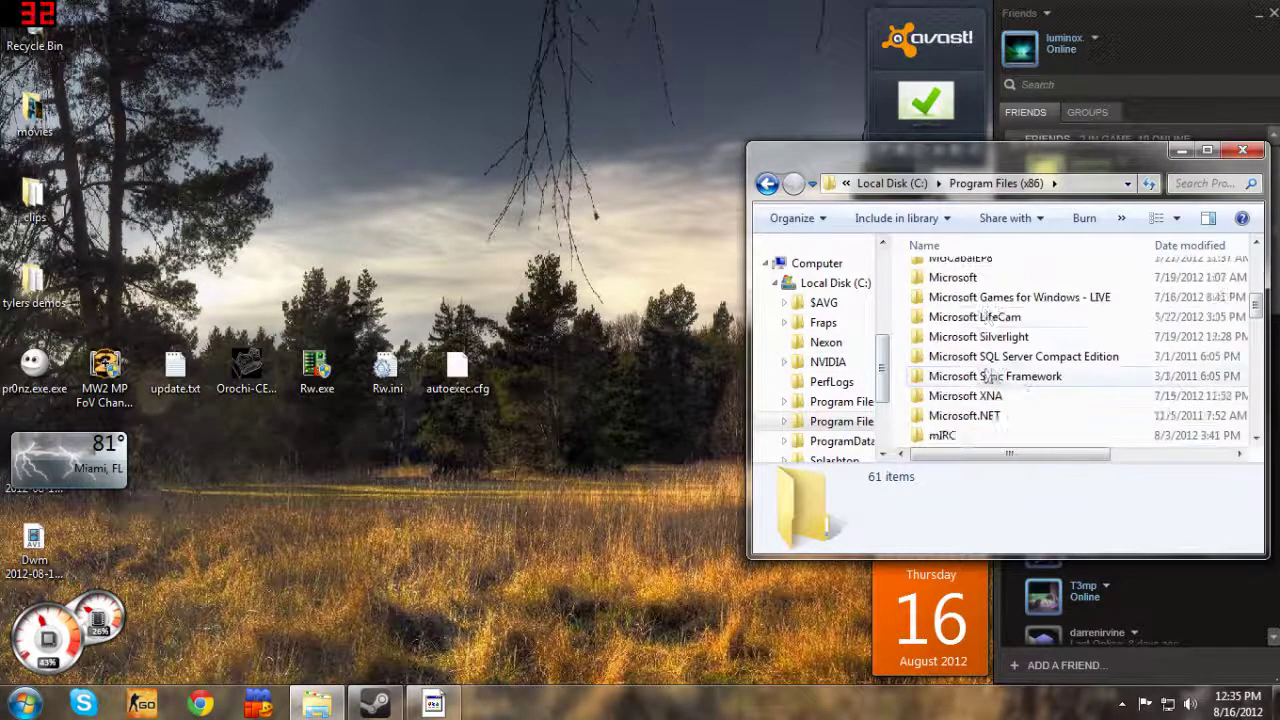
scroll(990, 400, "down", 2)
double_click(946, 418)
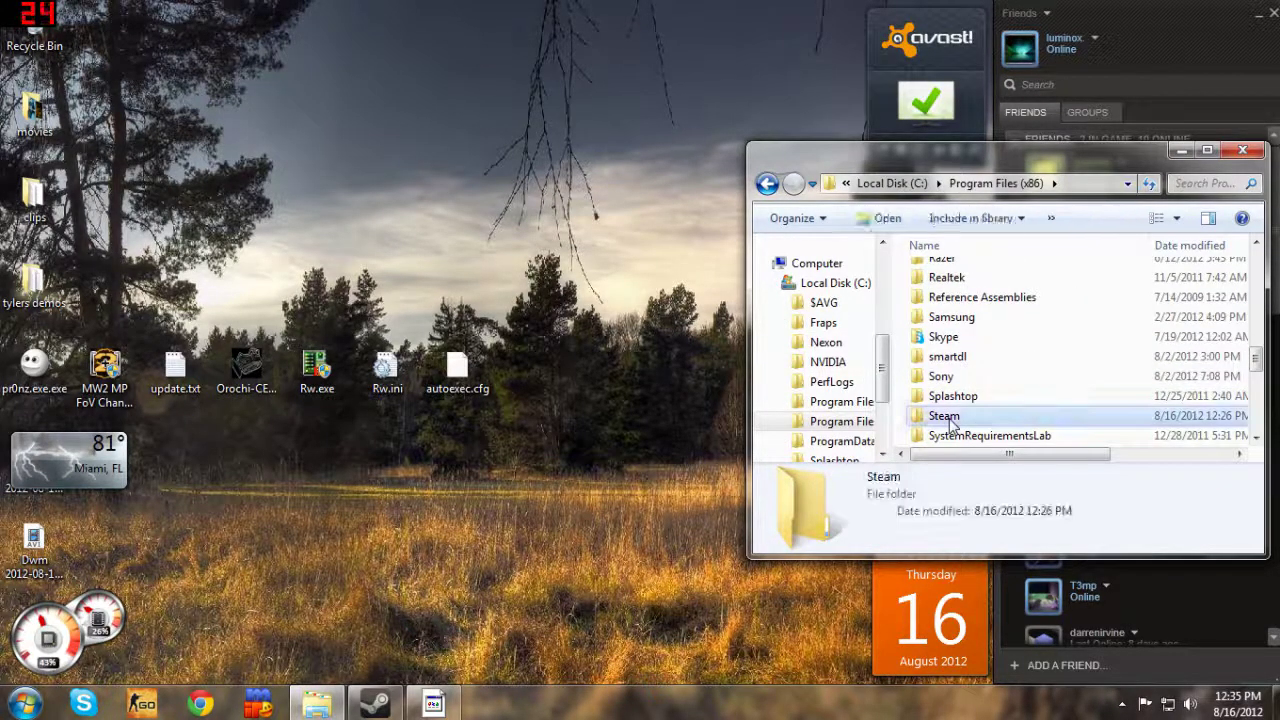
scroll(946, 420, "down", 2)
double_click(957, 371)
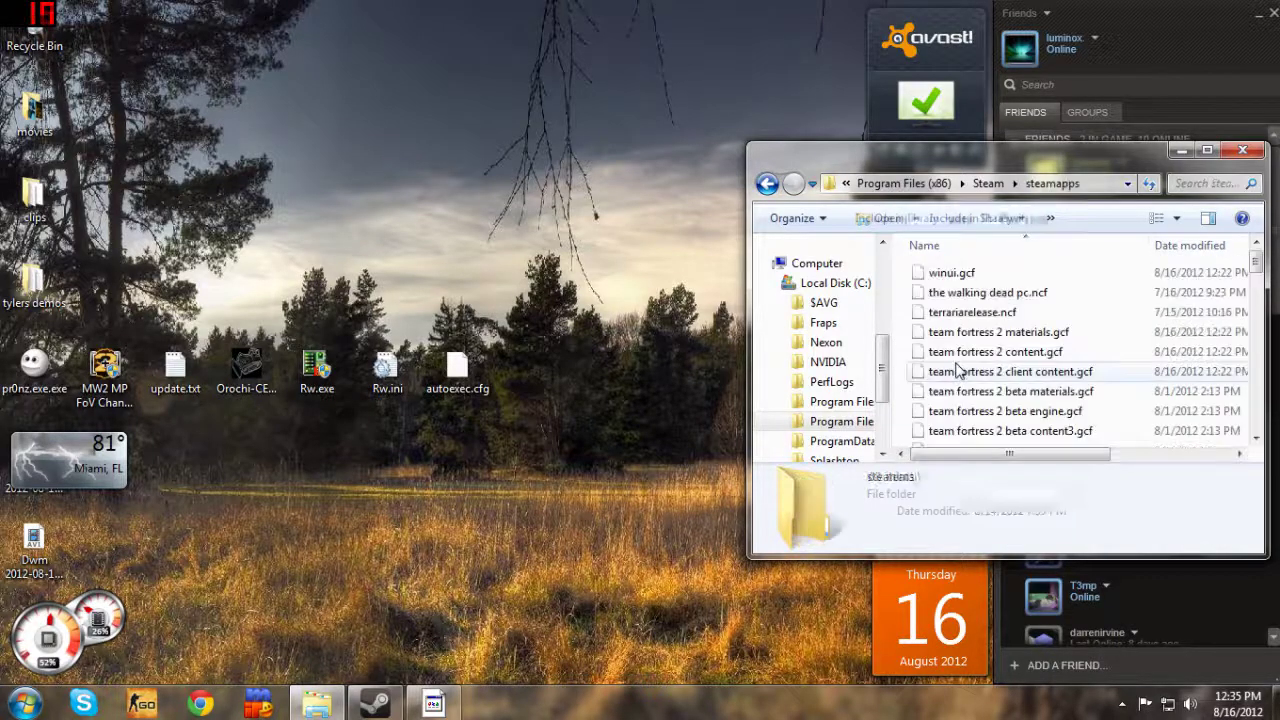
scroll(975, 390, "down", 15)
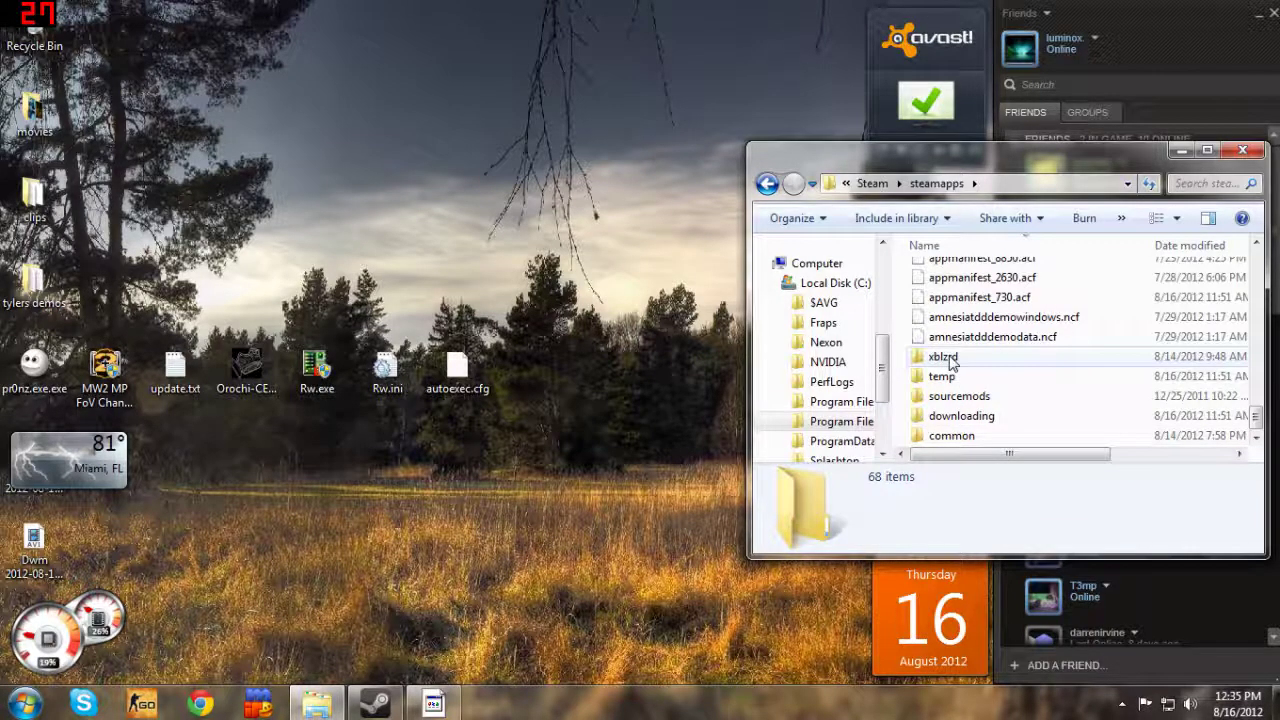
double_click(990, 437)
Step: Open the Counter-Strike Global Offensive, csgo and cfg folders in turn
scroll(1008, 336, "down", 3)
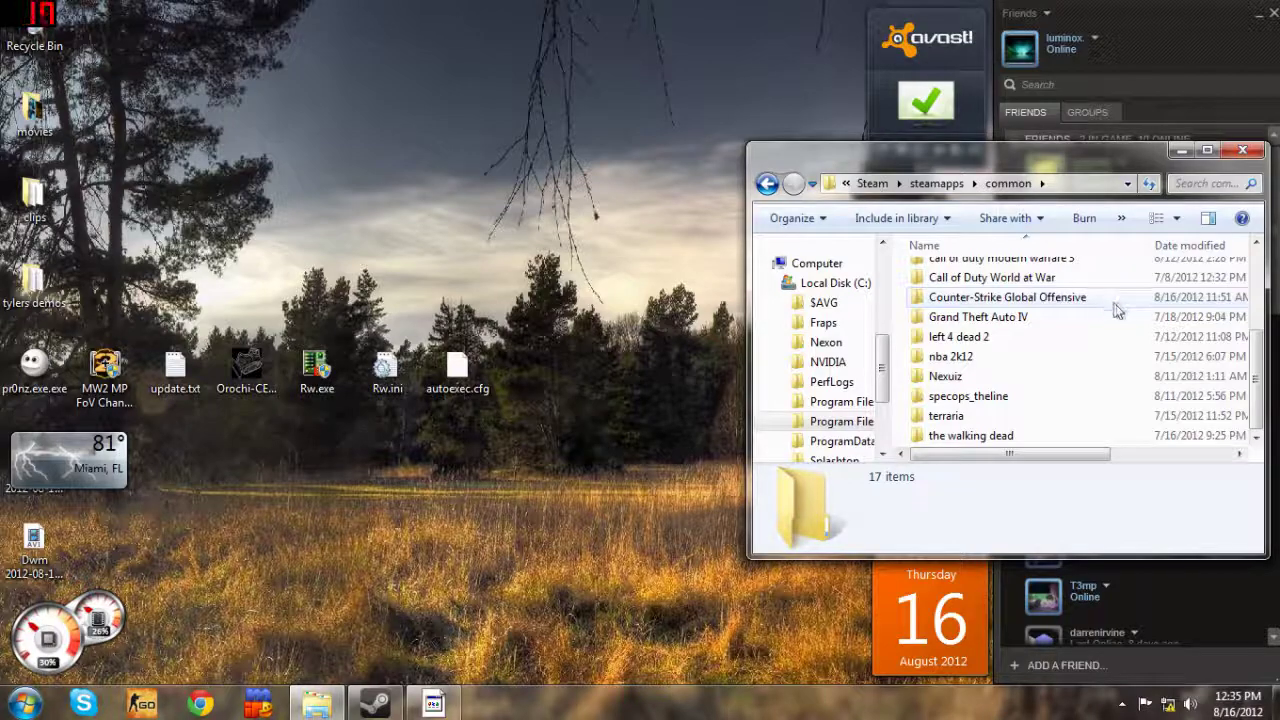
double_click(1070, 306)
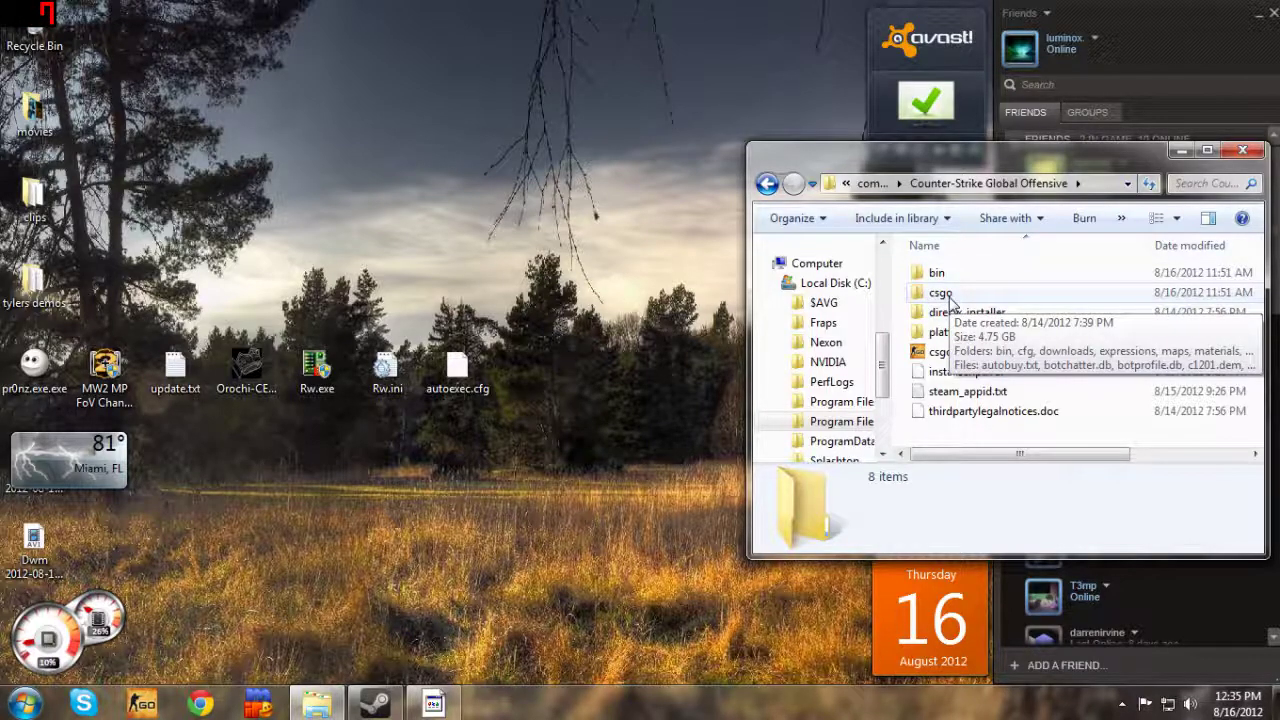
double_click(955, 298)
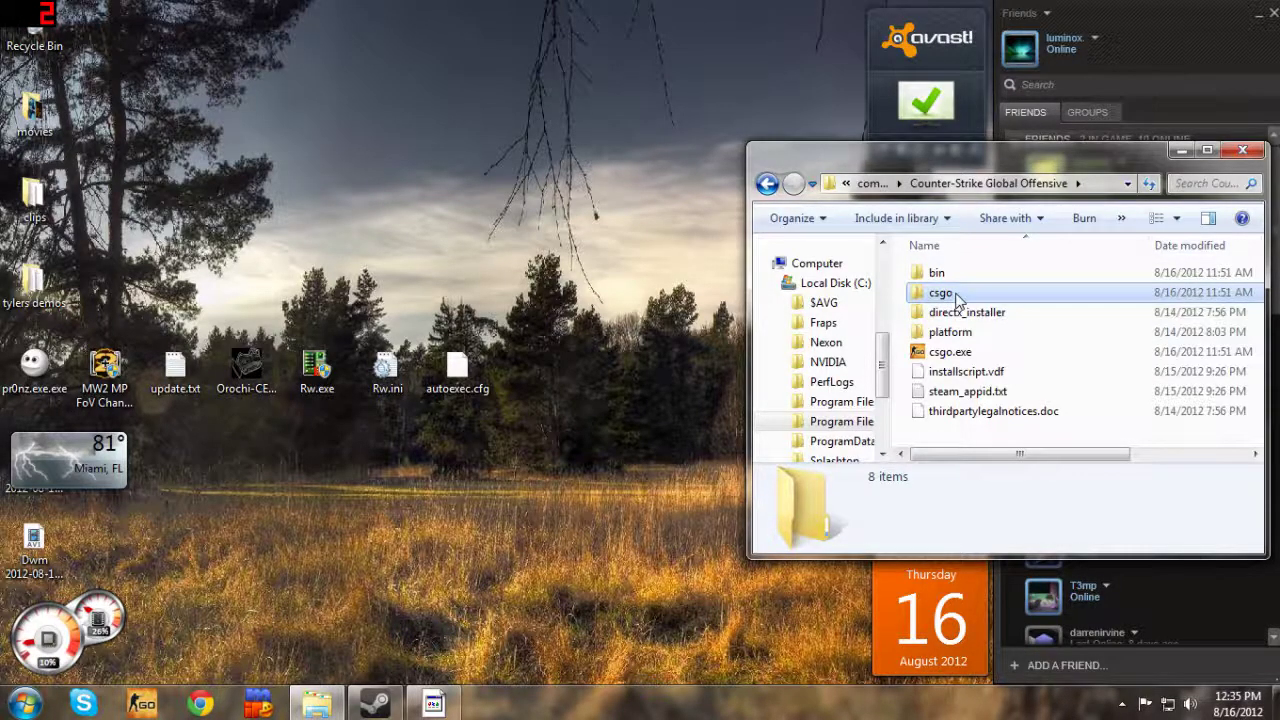
double_click(938, 293)
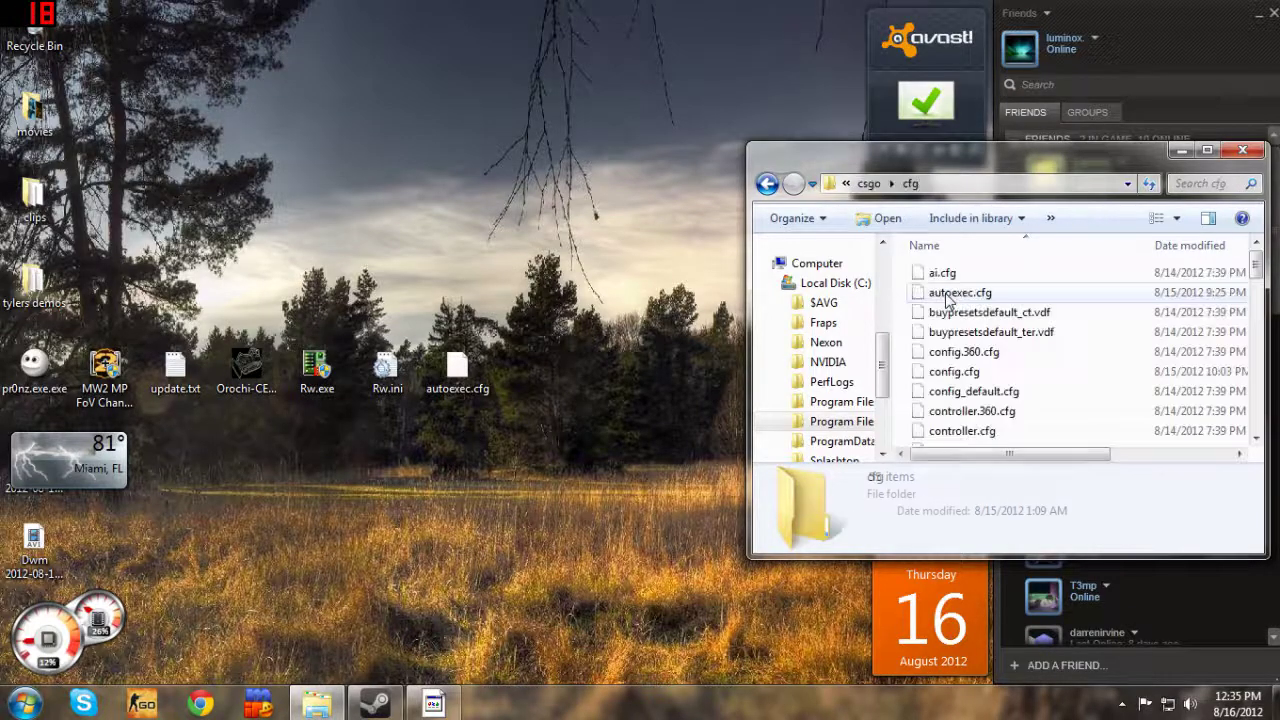
Step: Drop the desktop autoexec.cfg into the cfg folder, select it, and close the window
mouse_move(457, 368)
left_mouse_down()
mouse_move(971, 371)
mouse_move(466, 372)
left_mouse_up()
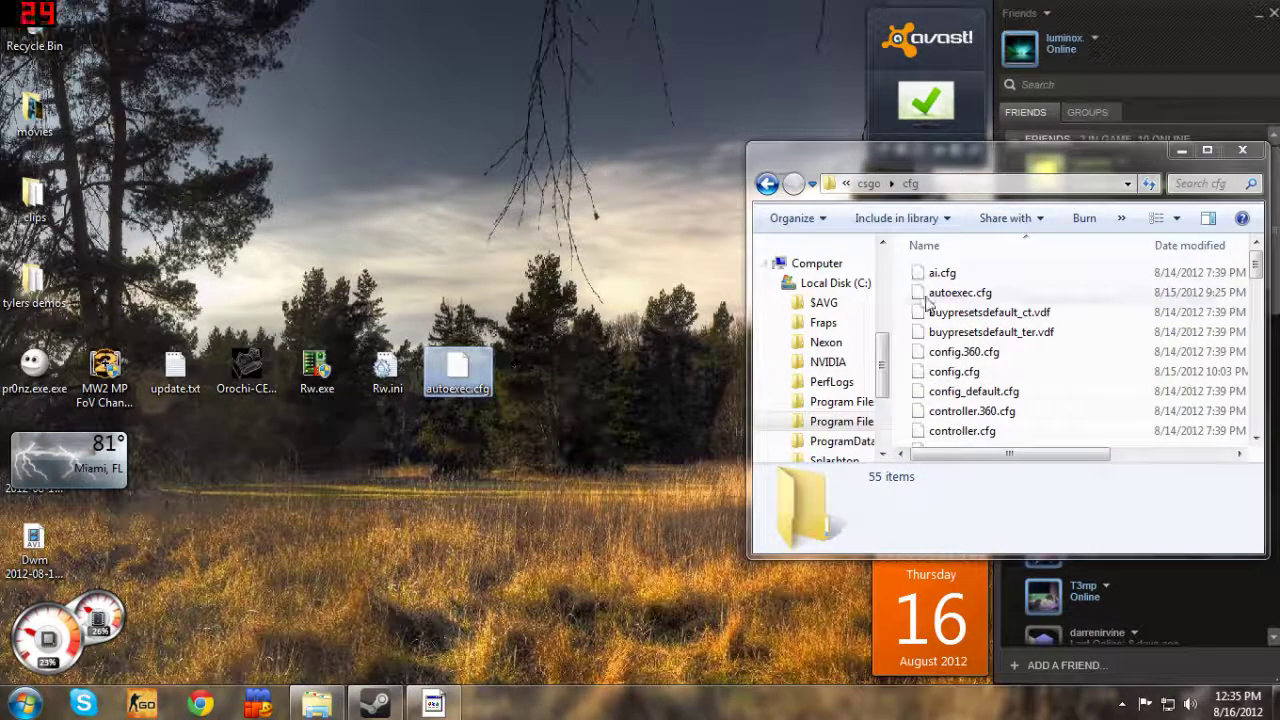
left_click(993, 298)
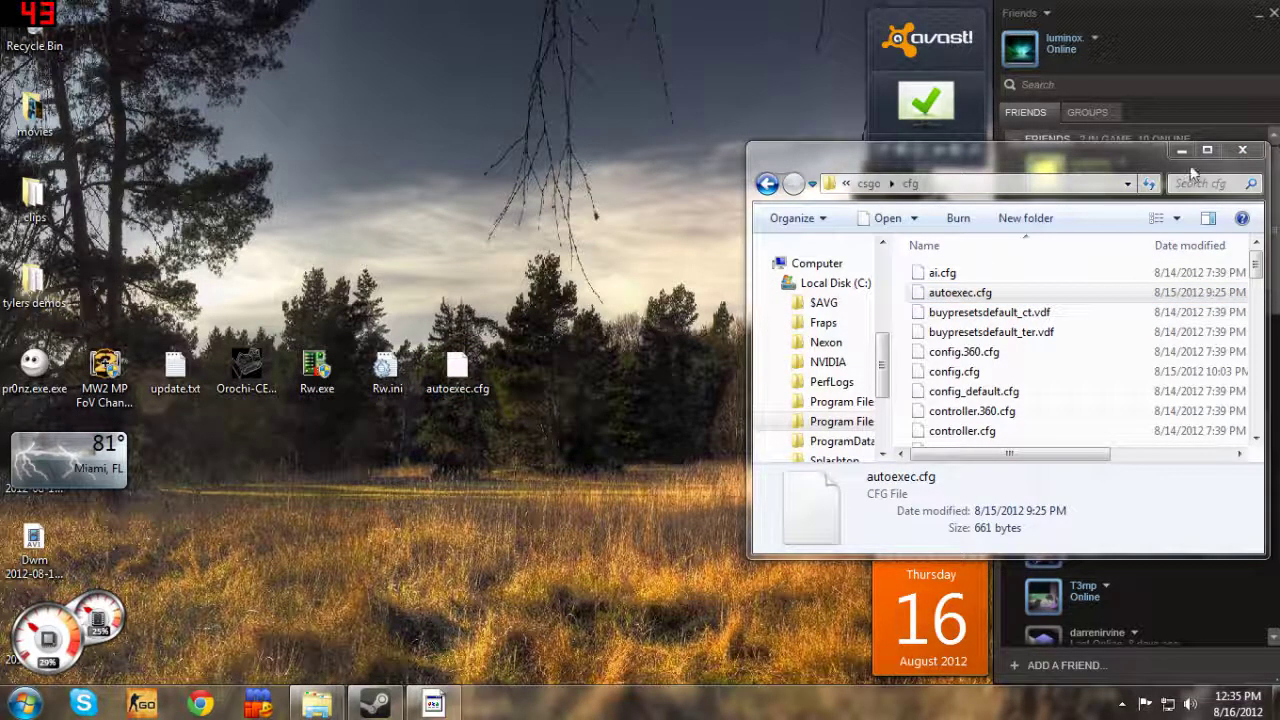
left_click(1182, 150)
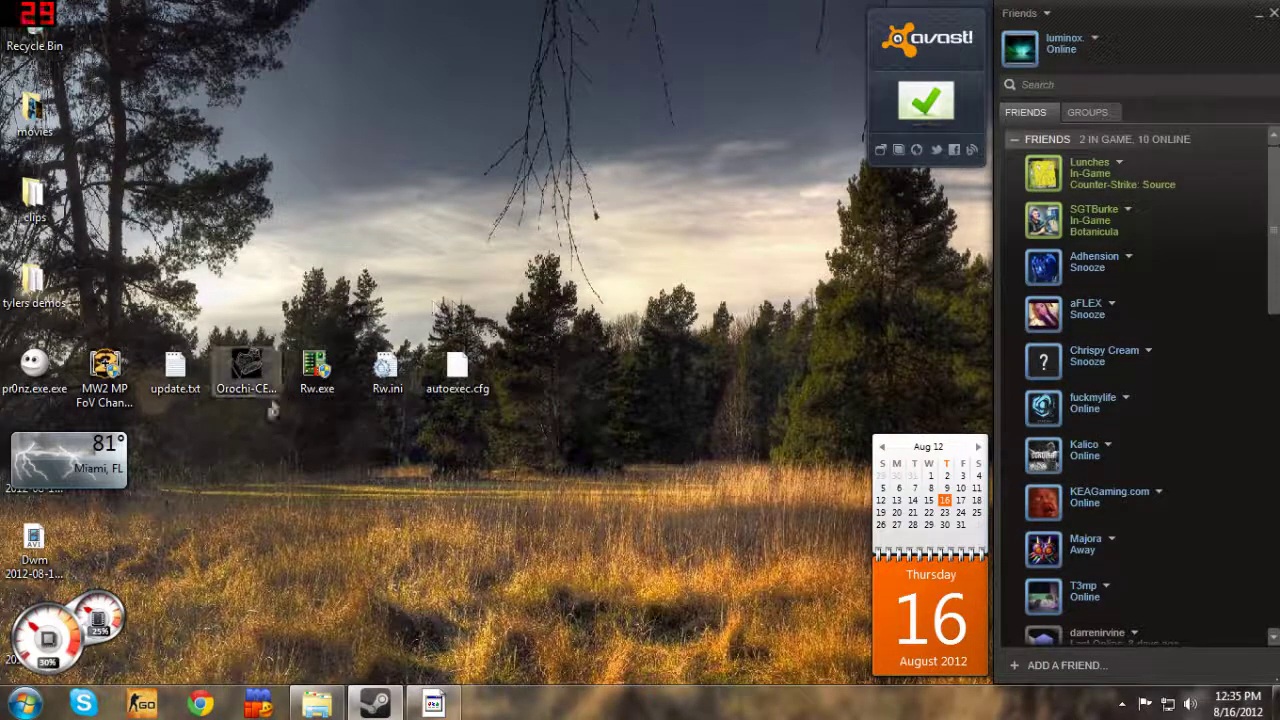
mouse_move(120, 615)
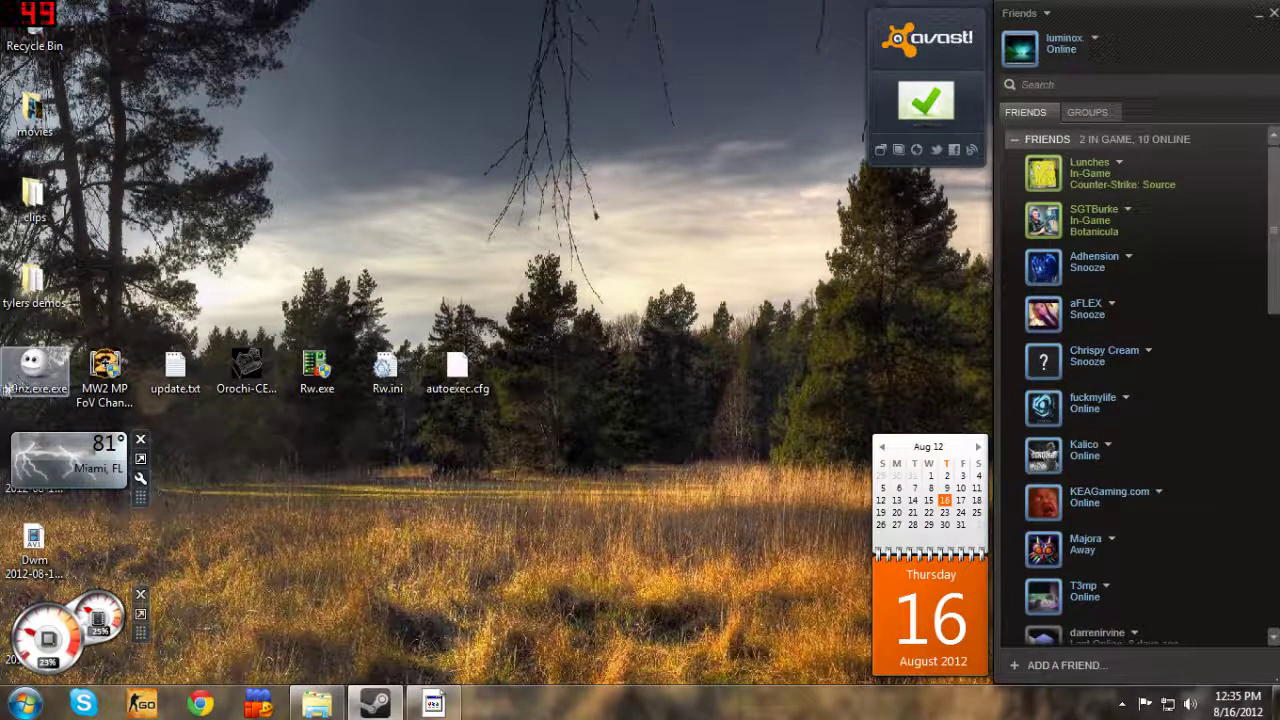
Step: Launch Notepad from a Start-menu search for 'notepad' and open the desktop autoexec.cfg
left_click(24, 703)
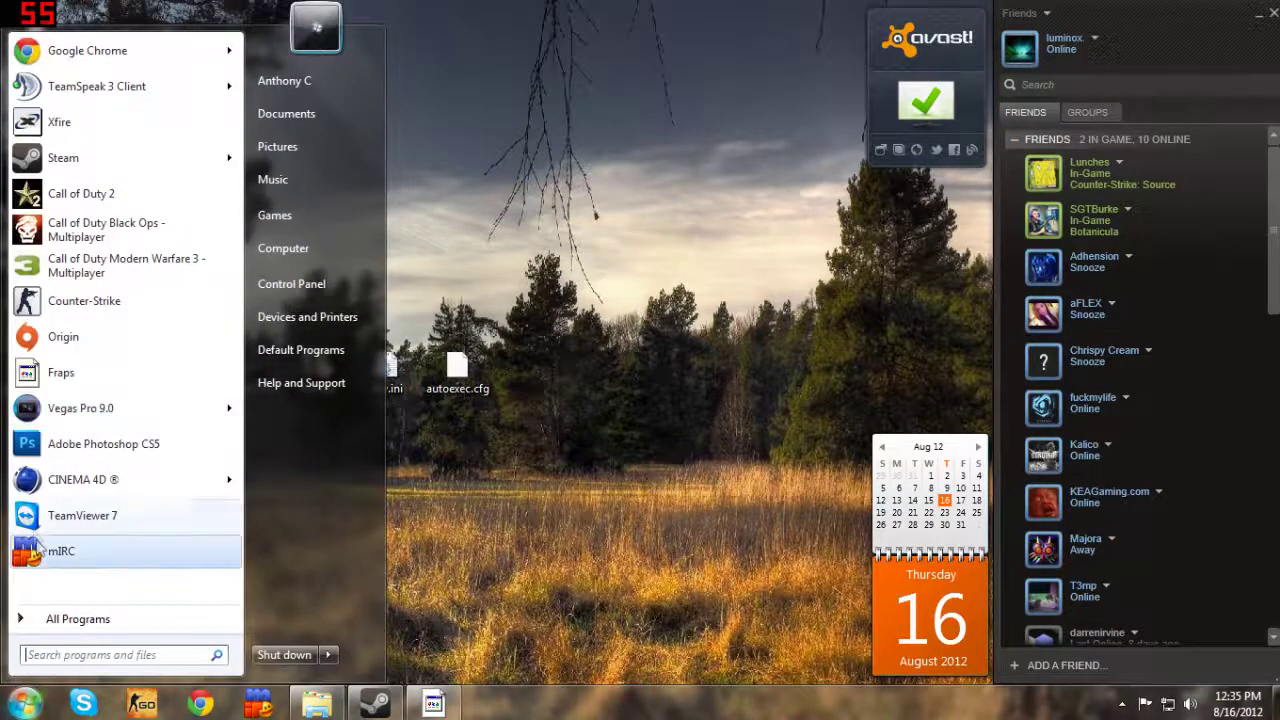
type("notepad")
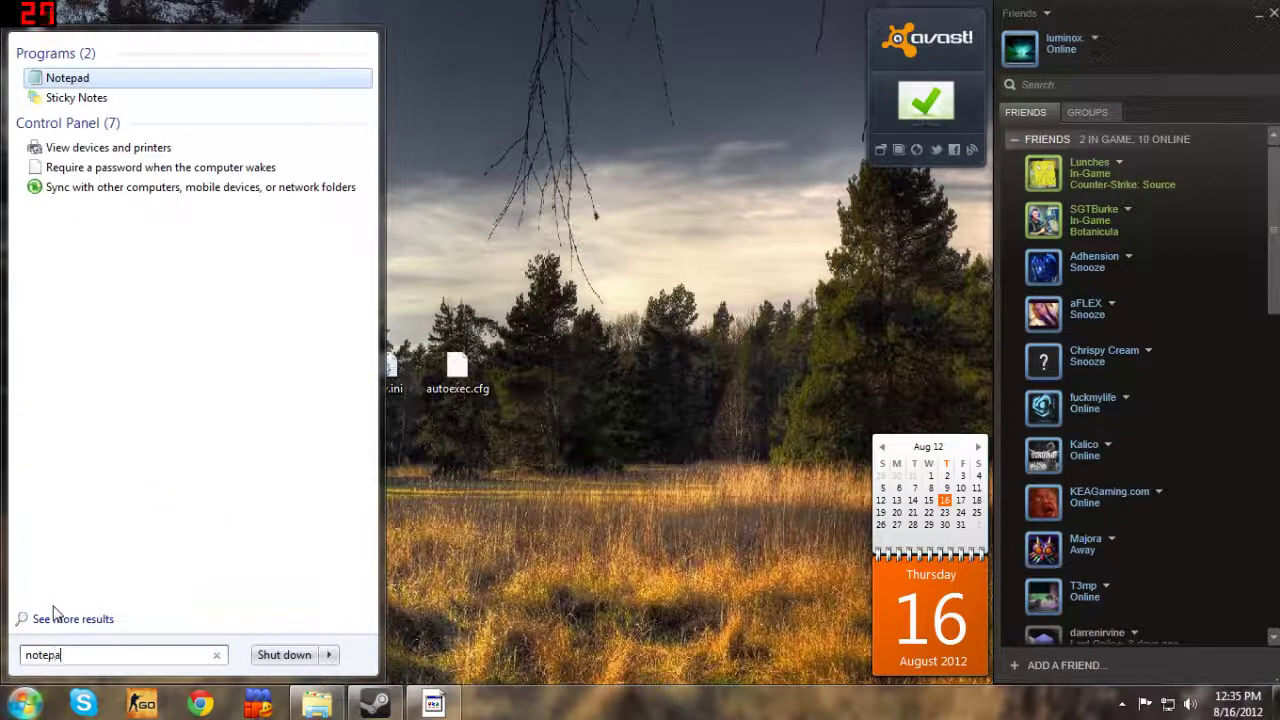
left_click(67, 77)
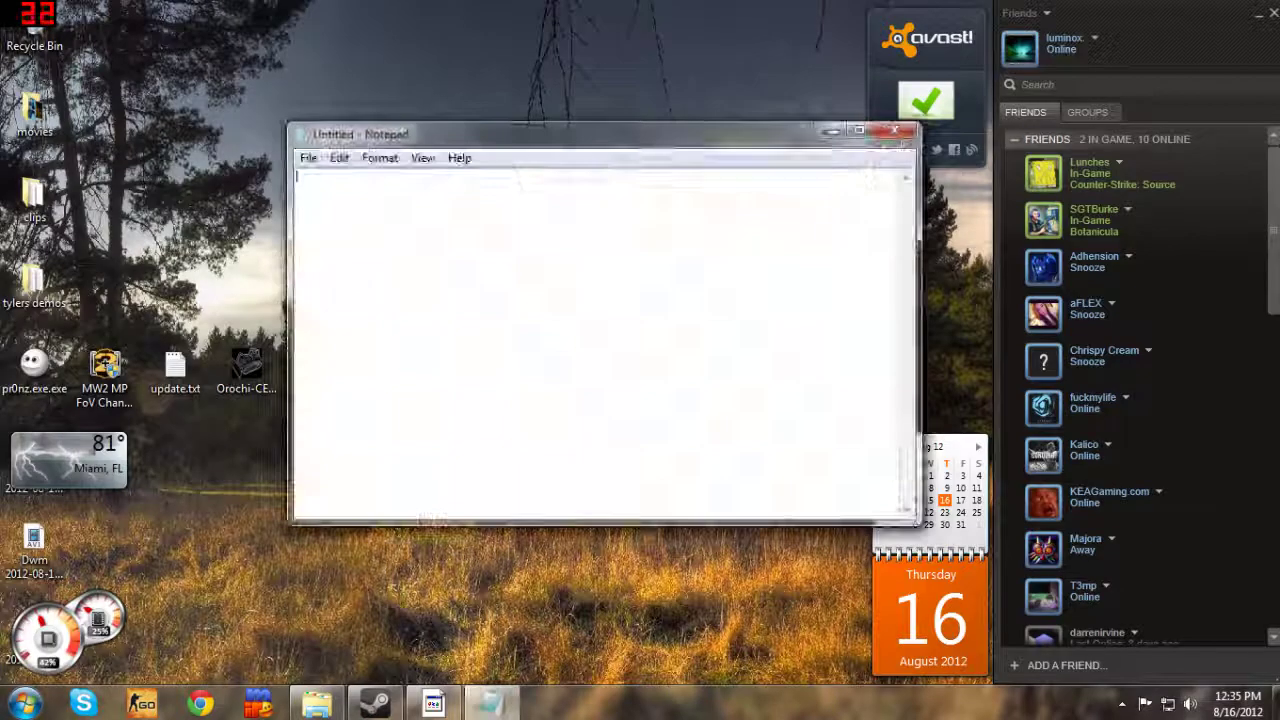
double_click(456, 368)
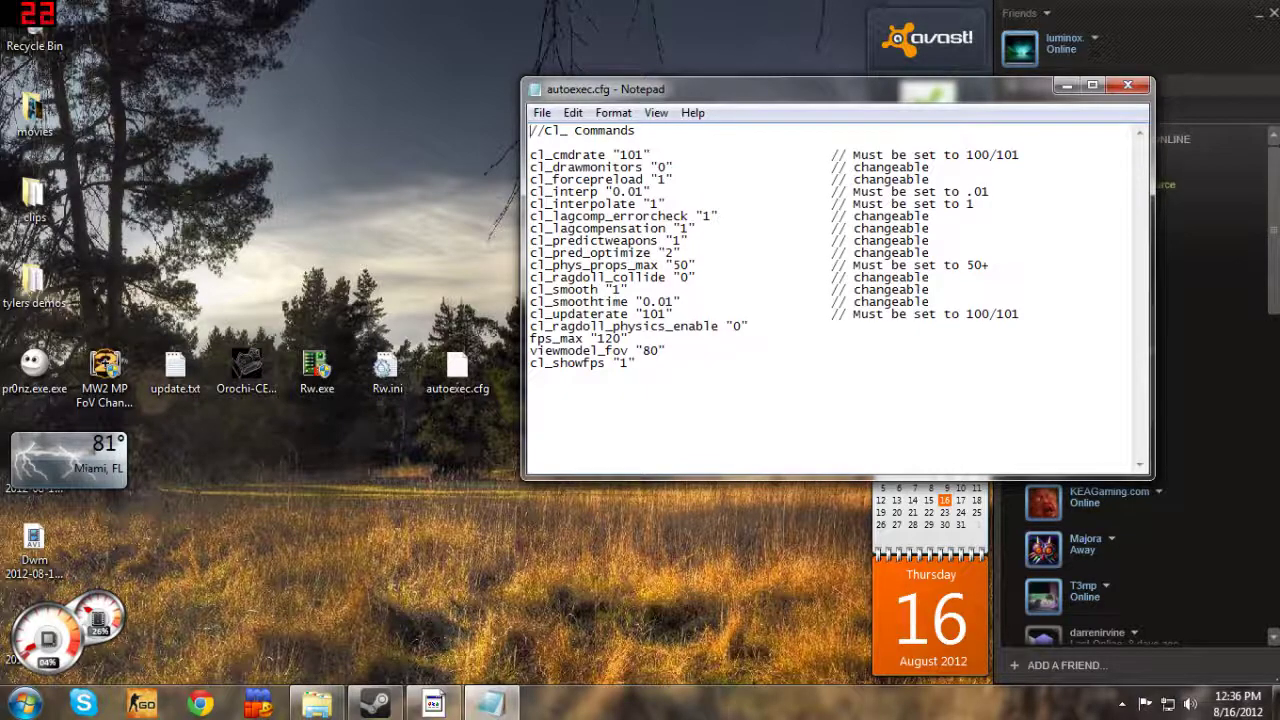
Step: Erase the cl_showfps line below viewmodel_fov "80" and type net_graph in its place
left_click_drag(665, 351, 521, 352)
key("End")
left_click(636, 362)
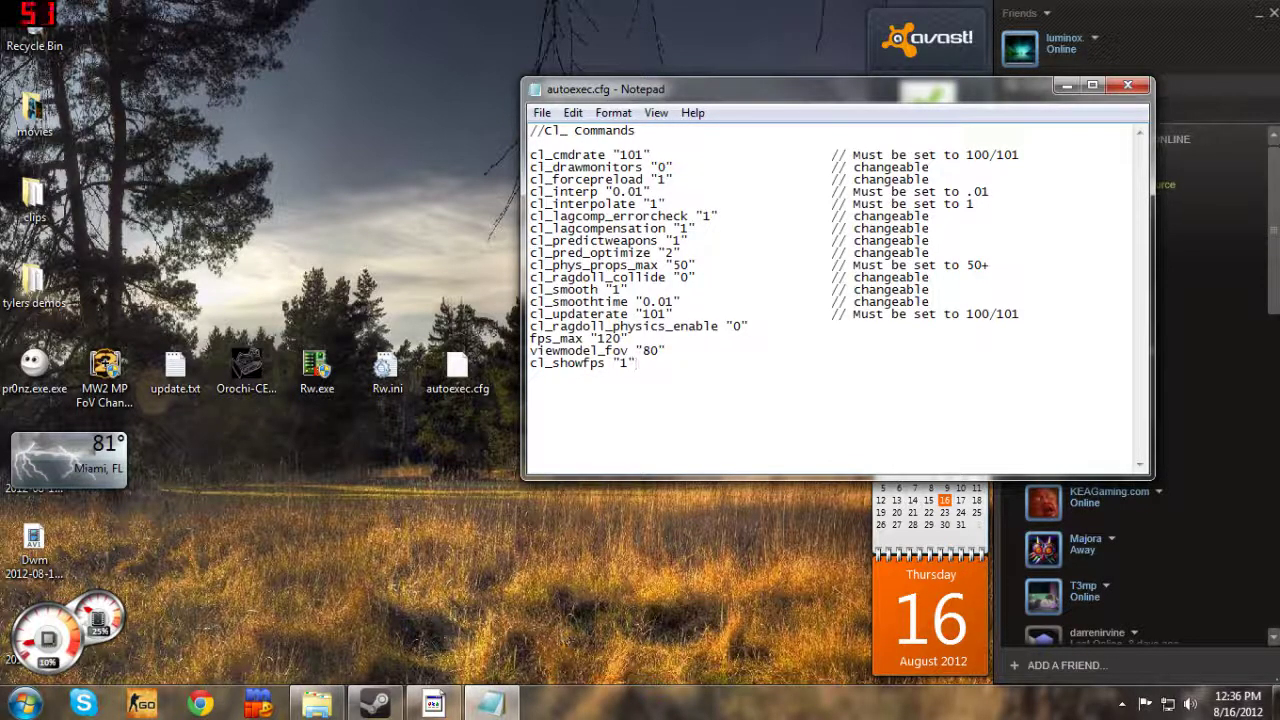
key("BackSpace")
key("BackSpace")
key("BackSpace")
key("BackSpace")
key("BackSpace")
key("BackSpace")
key("BackSpace")
key("BackSpace")
key("BackSpace")
key("BackSpace")
key("BackSpace")
key("BackSpace")
key("BackSpace")
key("BackSpace")
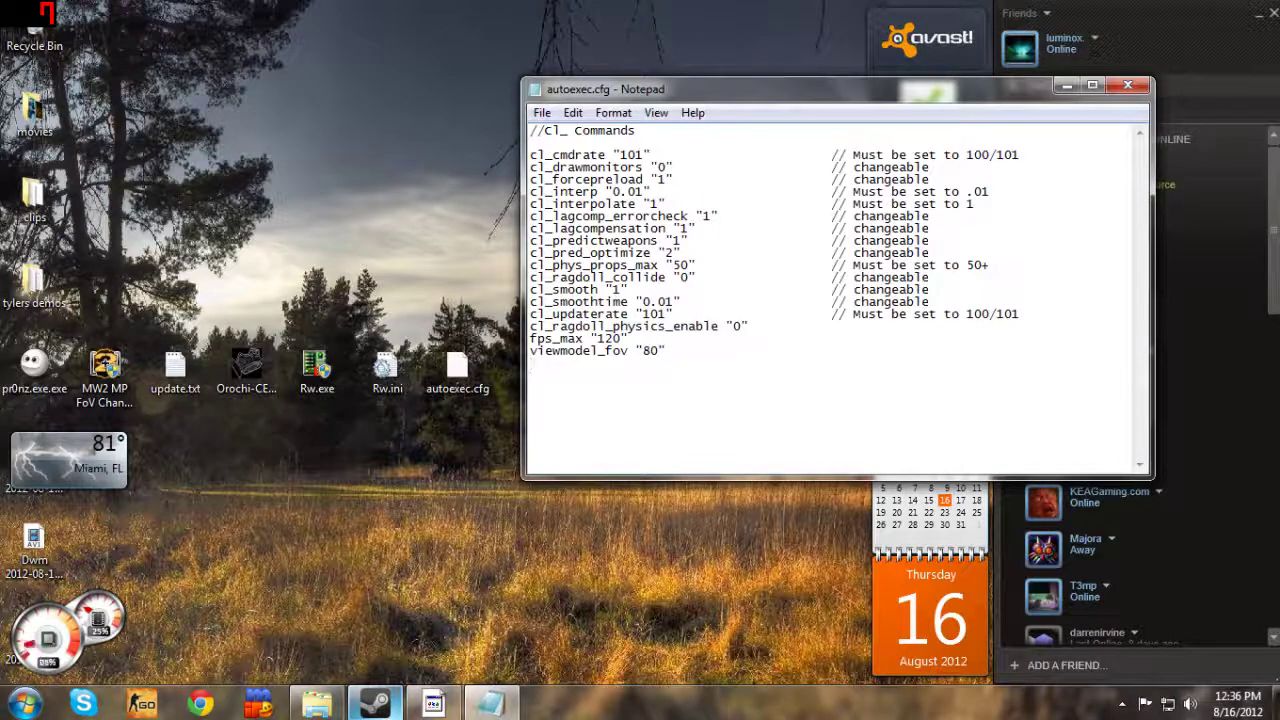
type("net_graph 1\"")
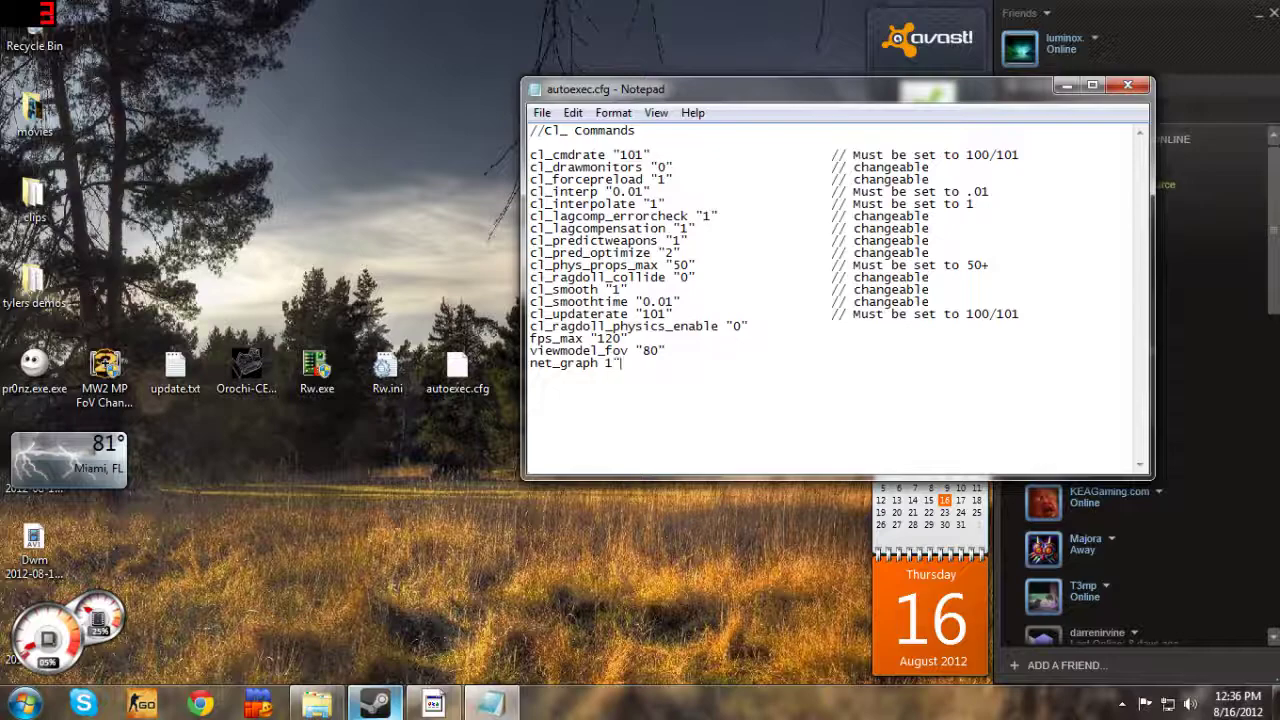
Step: Quote net_graph's value as "1" and add a net_graphheight 700 line, quoting 700
left_click(598, 363)
type("\"")
key("Return")
type("net_grap")
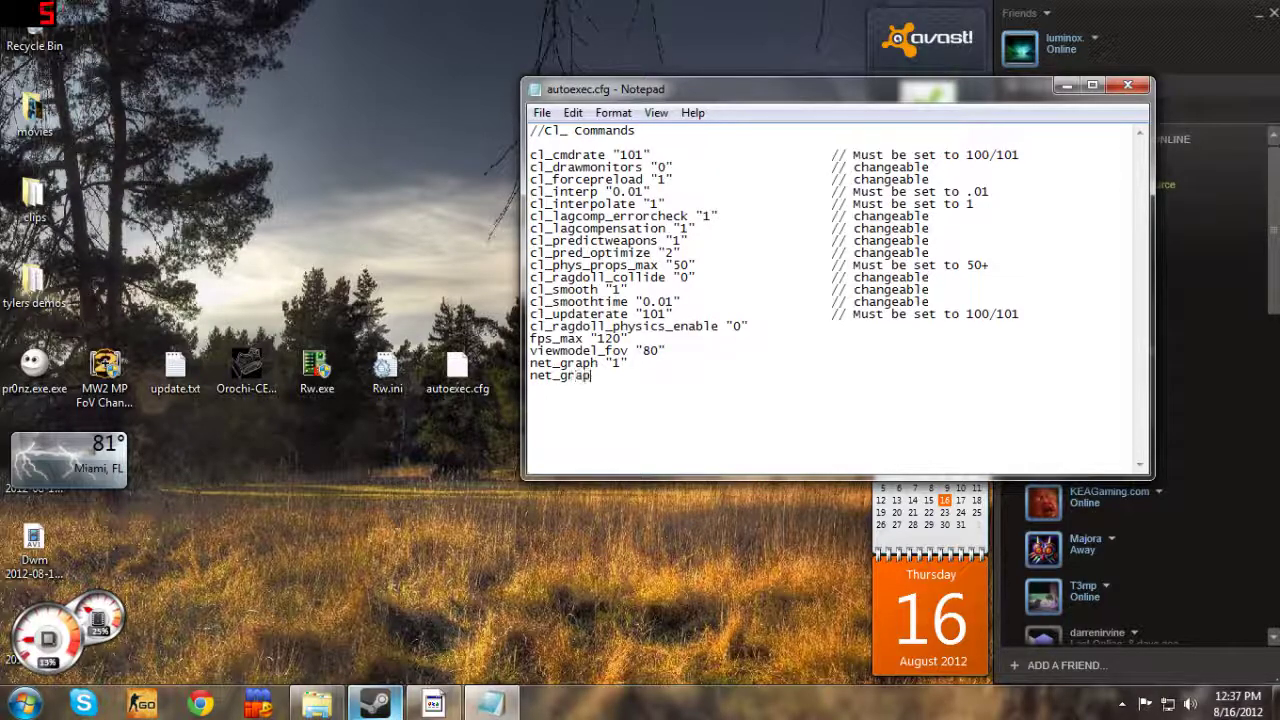
type("hheight ")
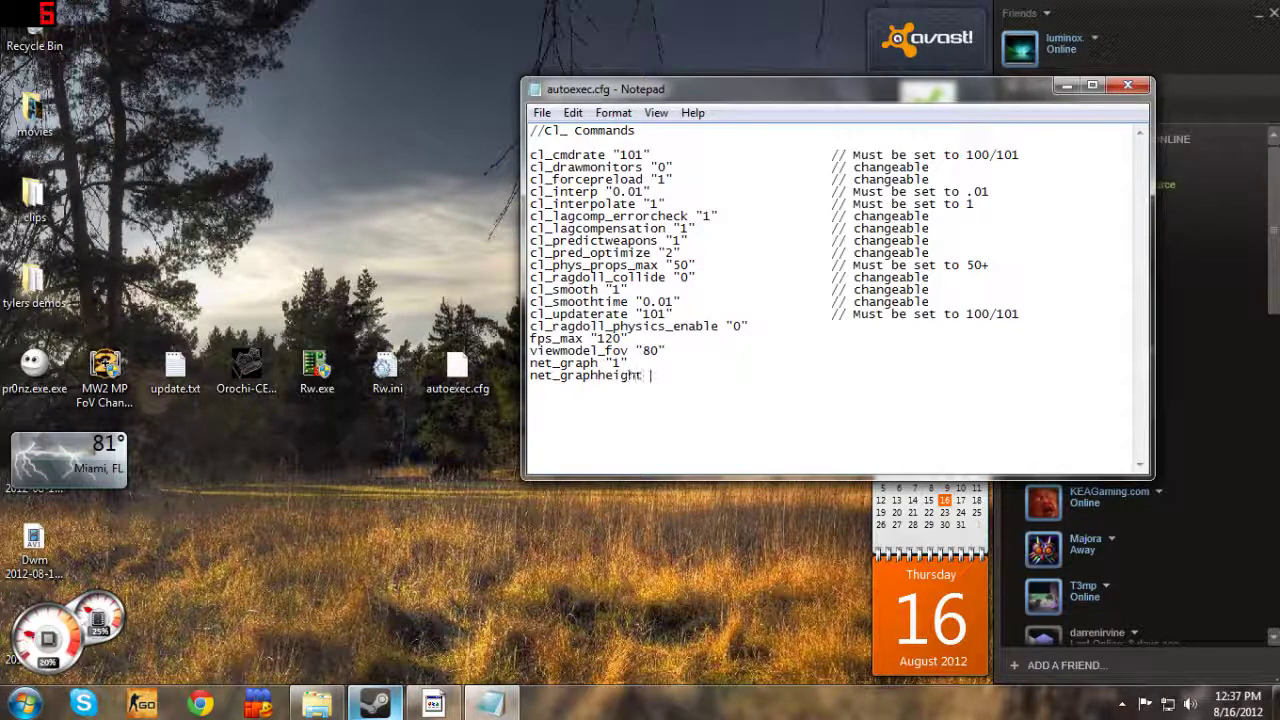
type("700")
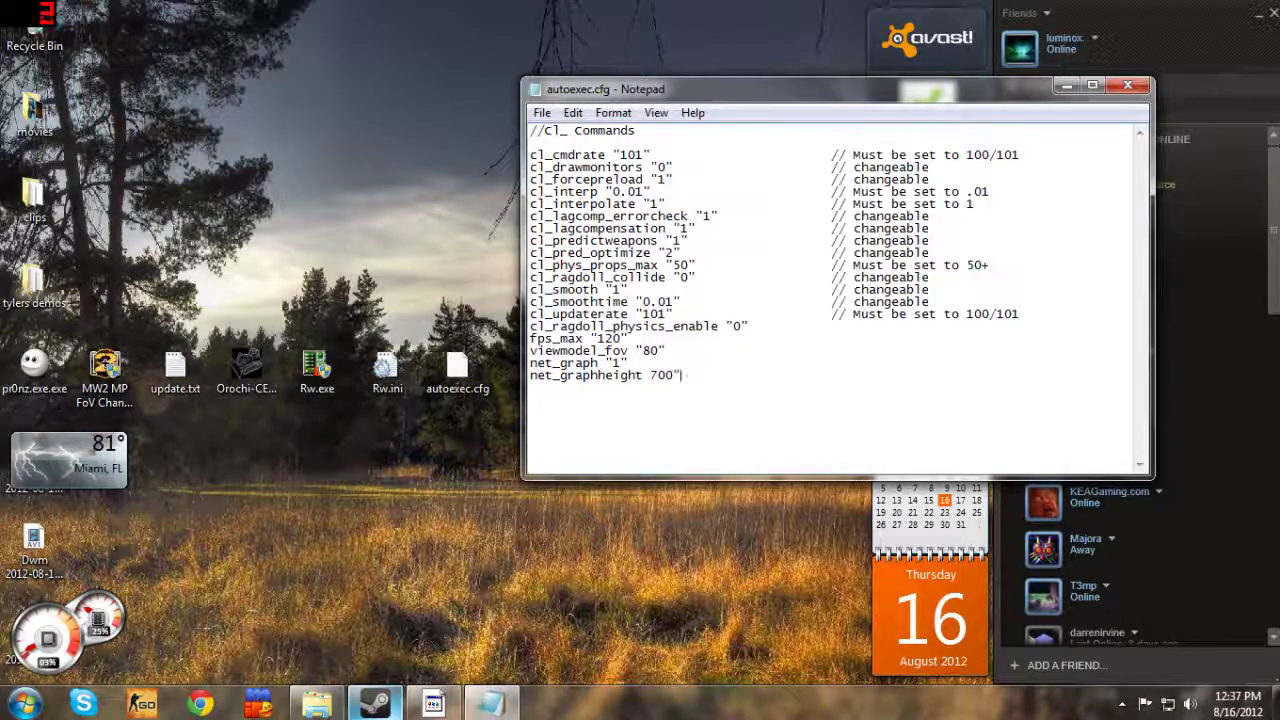
left_click(655, 375)
type("\"")
Step: Save autoexec.cfg with File > Save
left_click(543, 112)
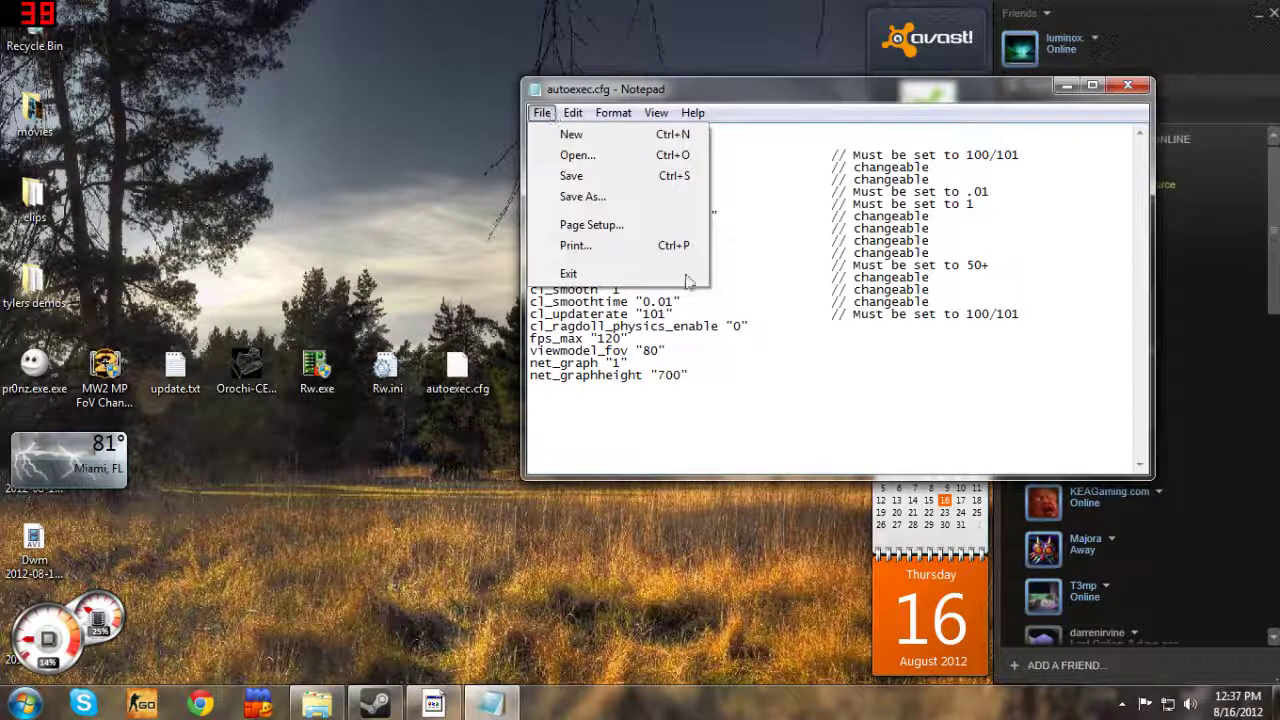
left_click(587, 189)
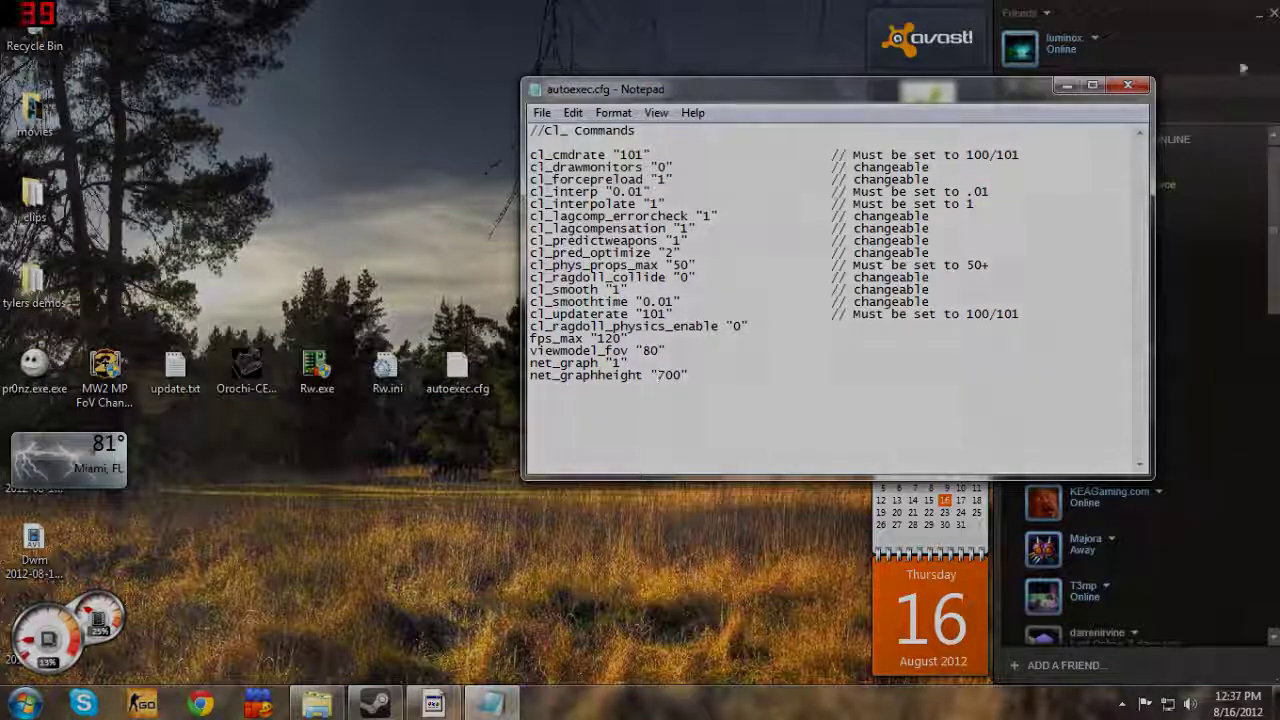